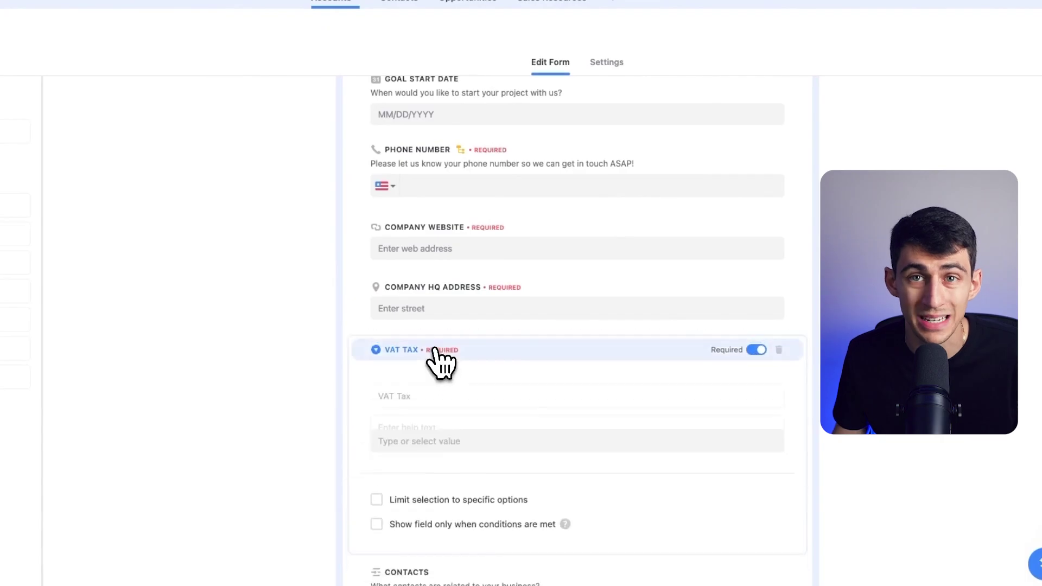
Make VAT Tax conditional, add help text asking if the company is EU-based, and limit its options.
scroll(429, 304, "down", 5)
left_click(454, 232)
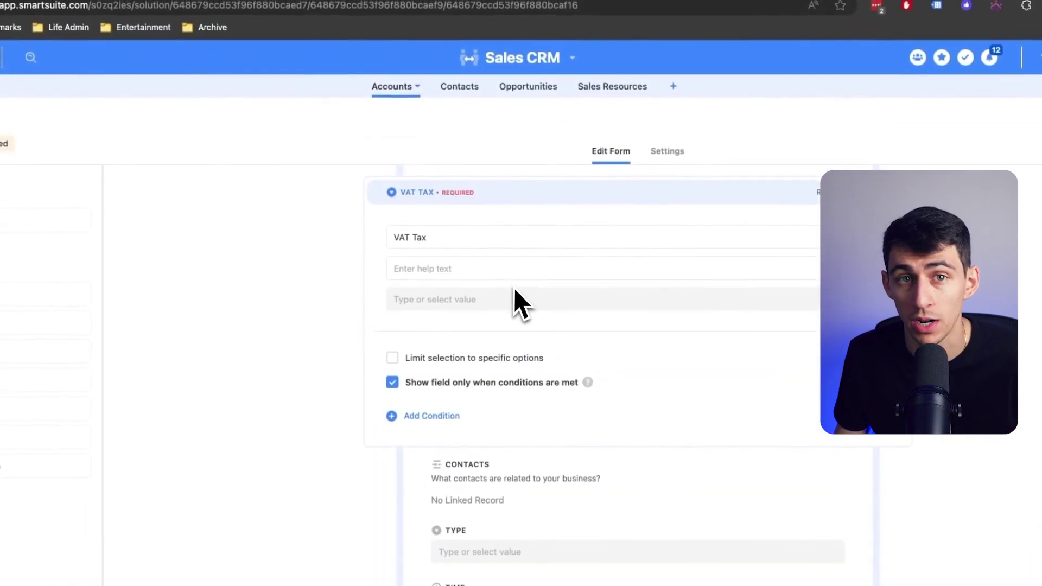
left_click(427, 118)
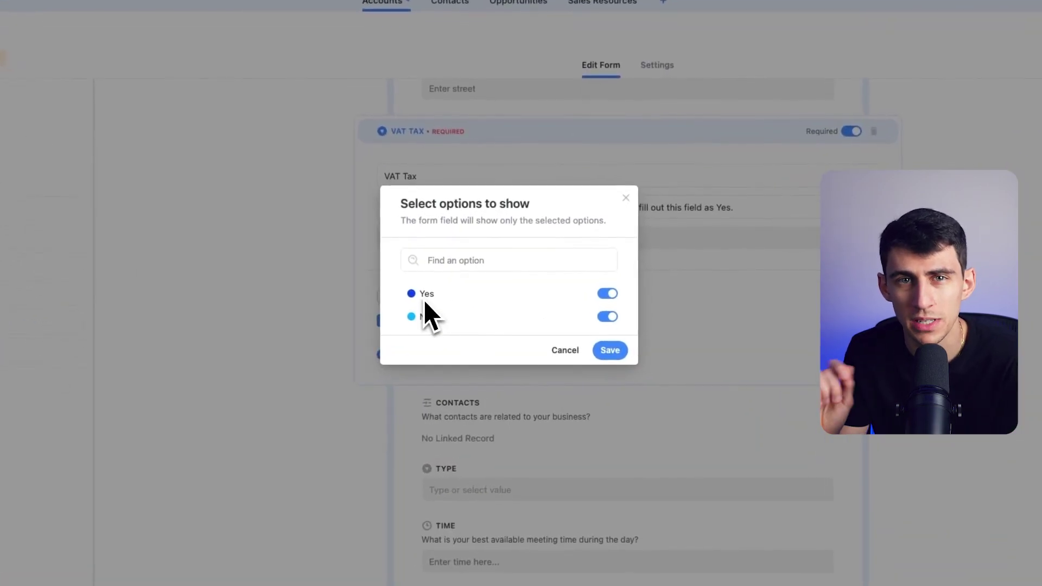
left_click(588, 368)
left_click(619, 332)
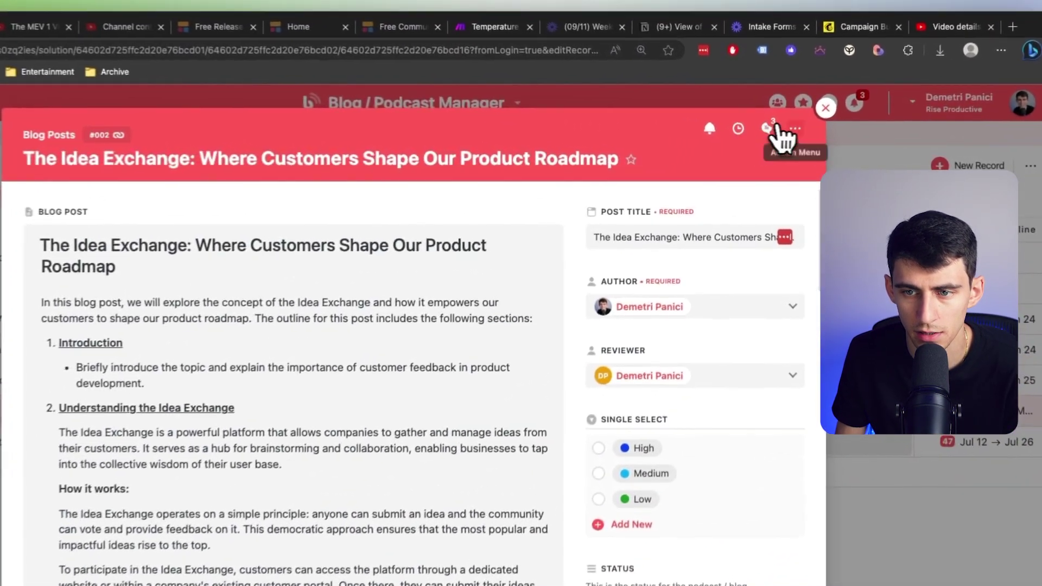
Bring up print settings for The Idea Exchange blog post from its actions menu.
left_click(794, 130)
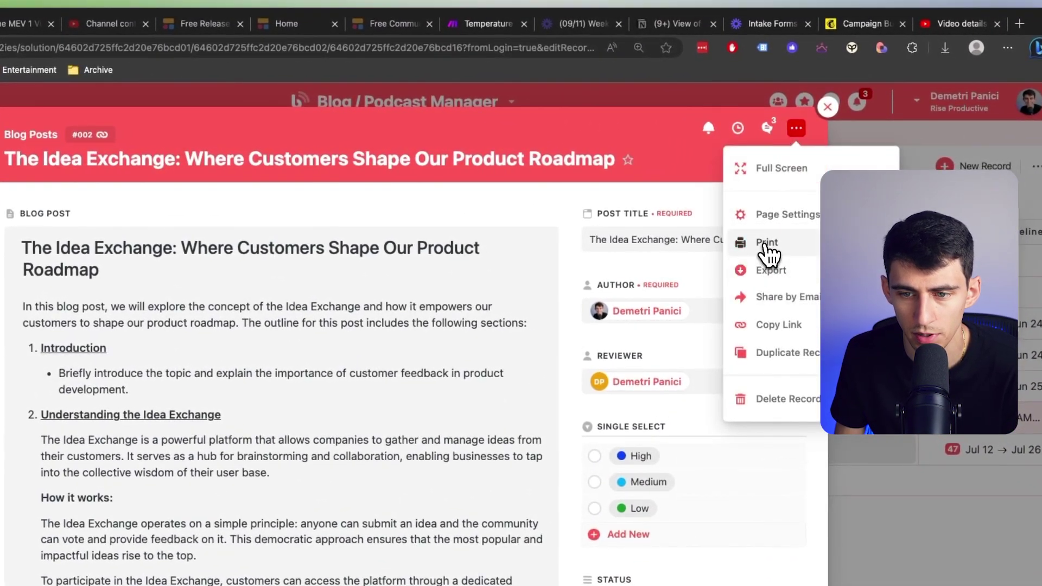
left_click(767, 244)
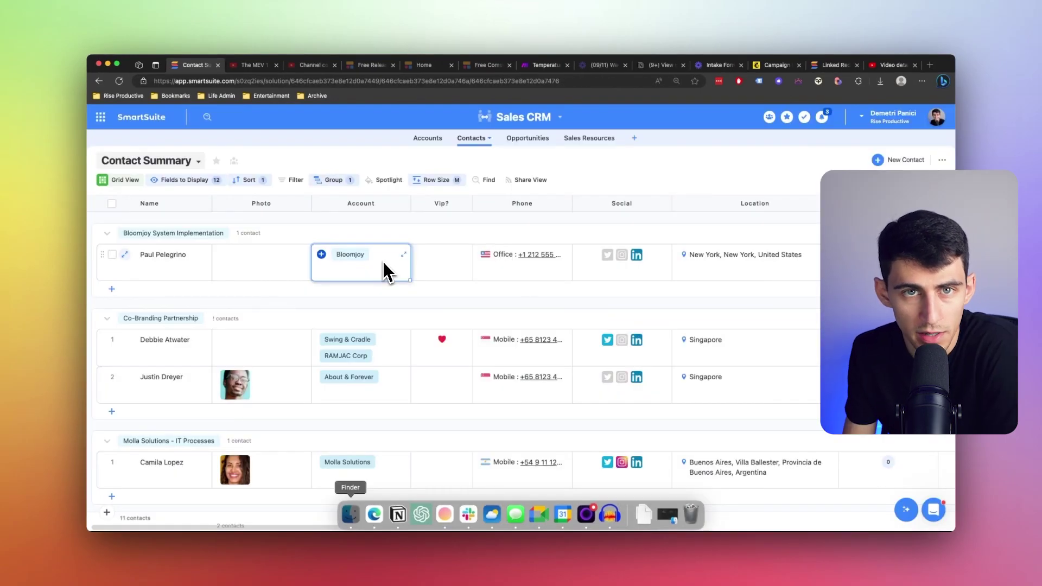
Open the contact's linked Bloomjoy account in full view and bring up its print settings.
left_click(404, 254)
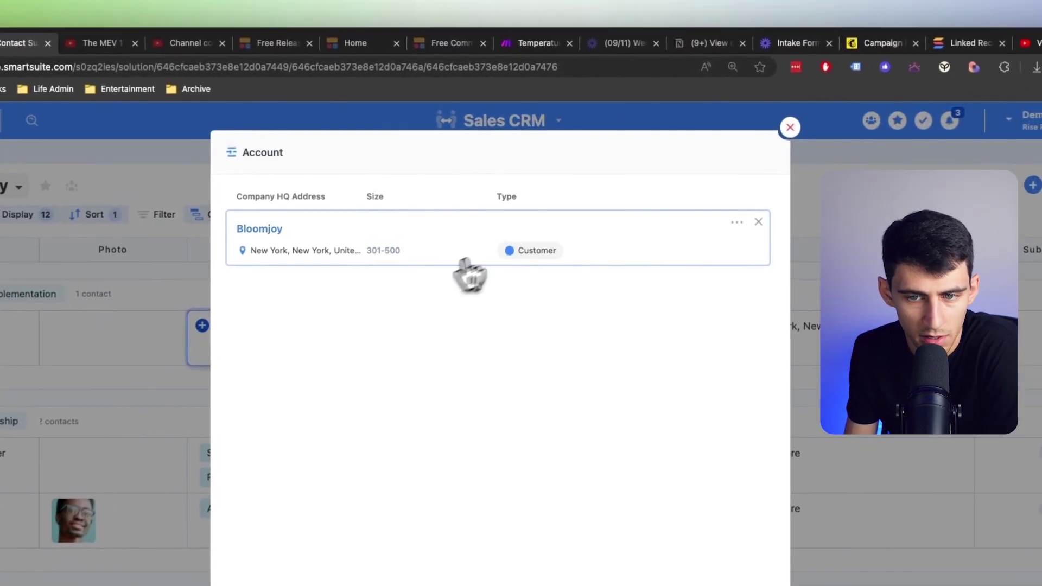
left_click(679, 185)
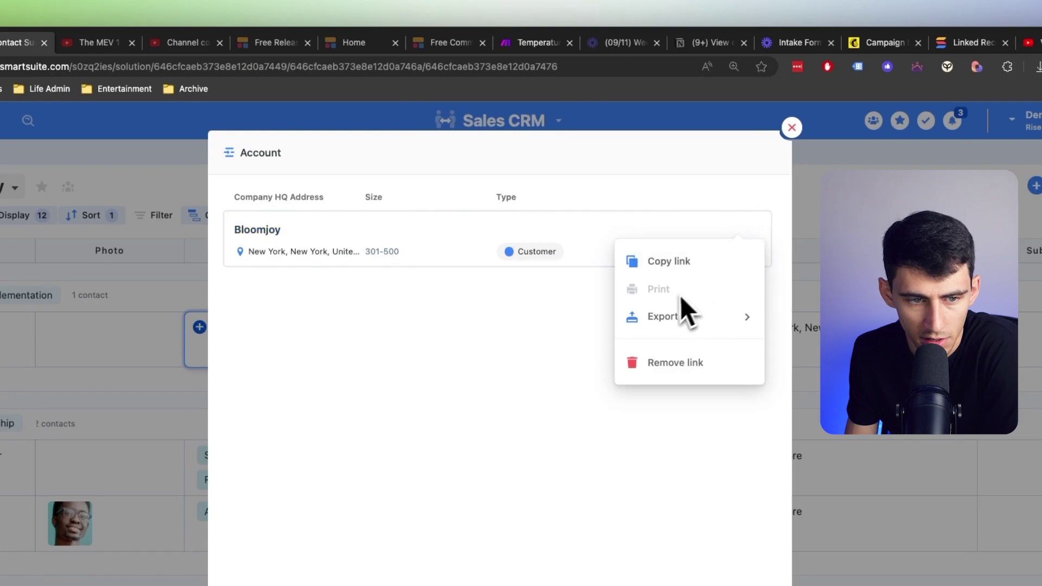
left_click(727, 228)
left_click(843, 147)
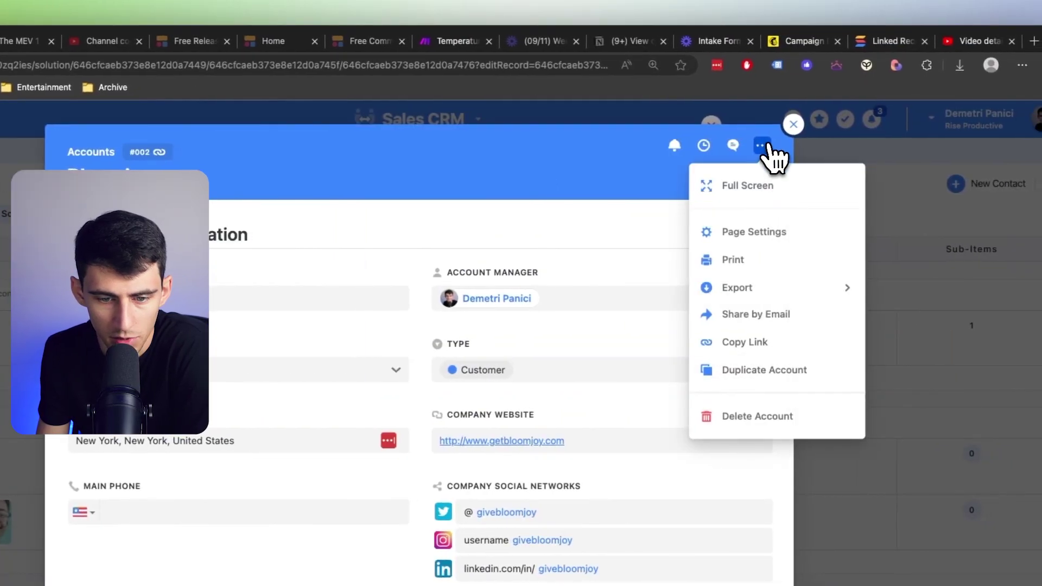
left_click(733, 262)
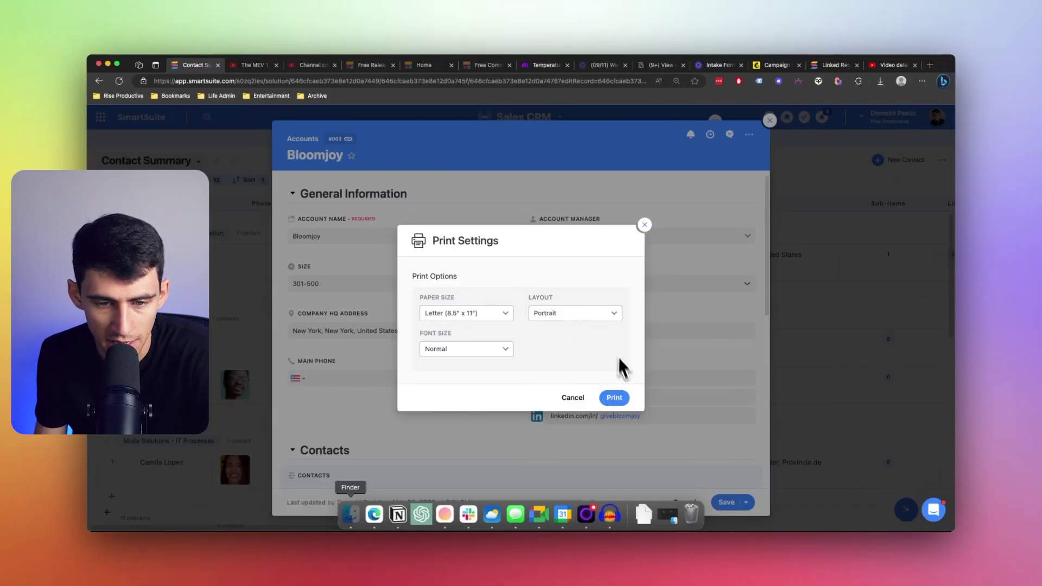
Print the Bloomjoy account, close it and the linked account list, then reopen the contact's account list.
left_click(614, 397)
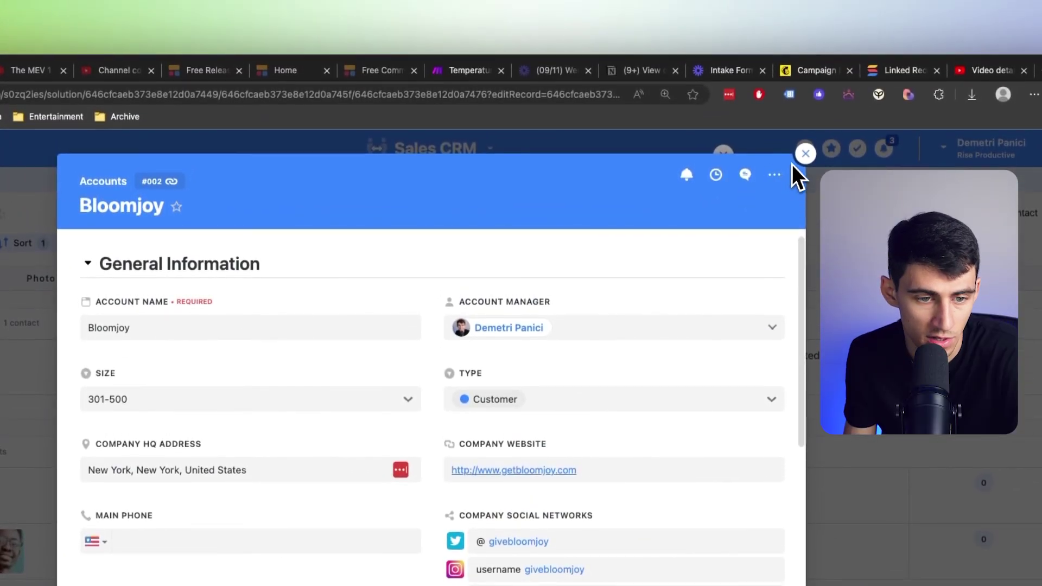
left_click(805, 154)
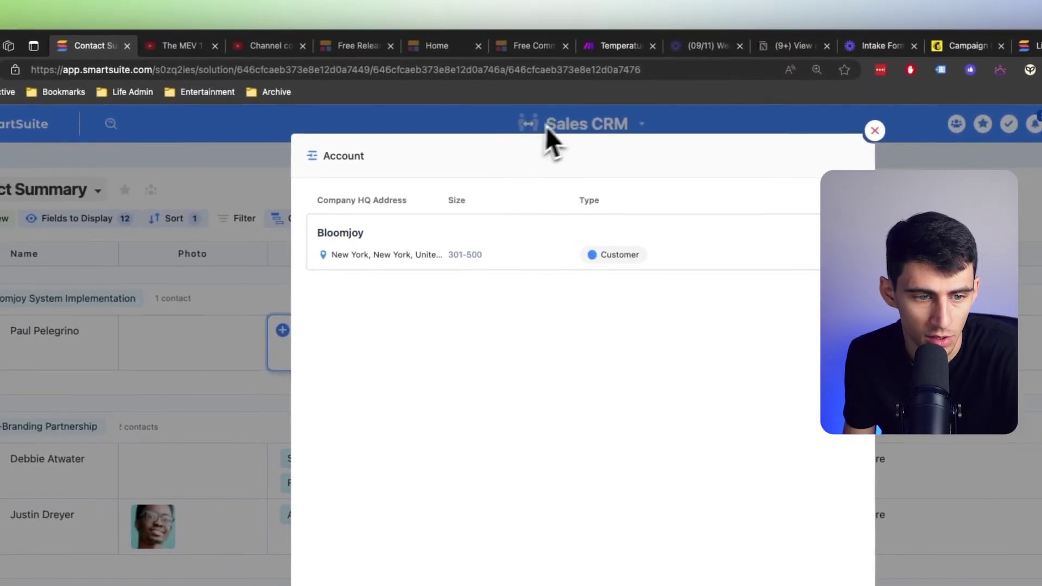
left_click(111, 285)
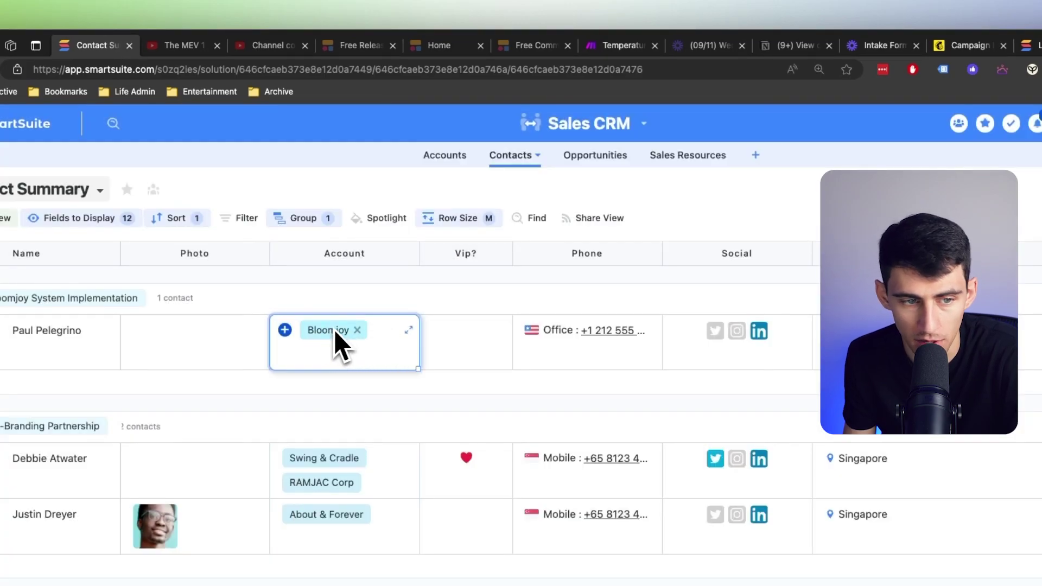
left_click(410, 330)
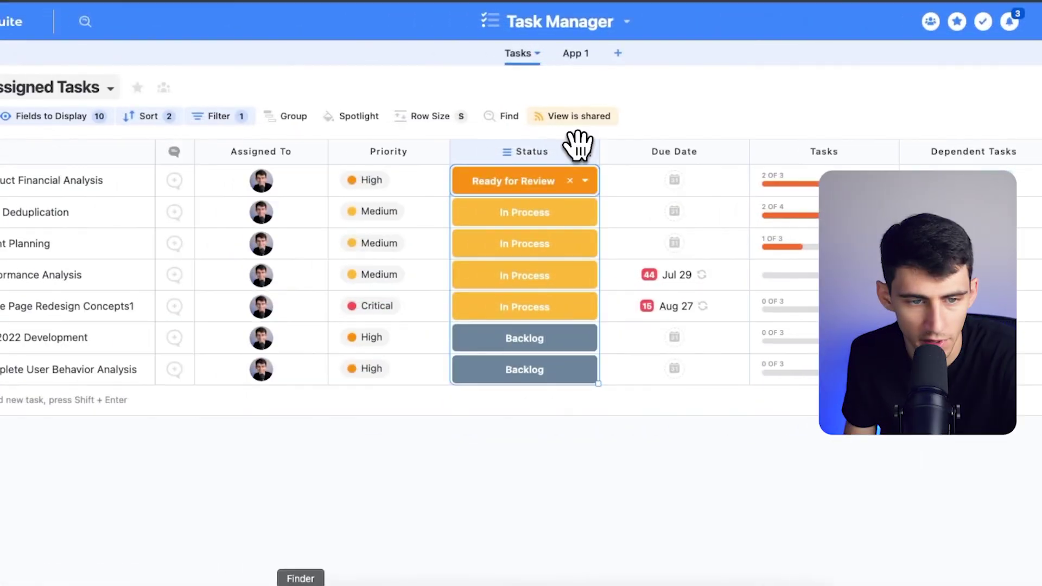
Open the Priority field settings from its column options.
left_click(416, 157)
left_click(441, 152)
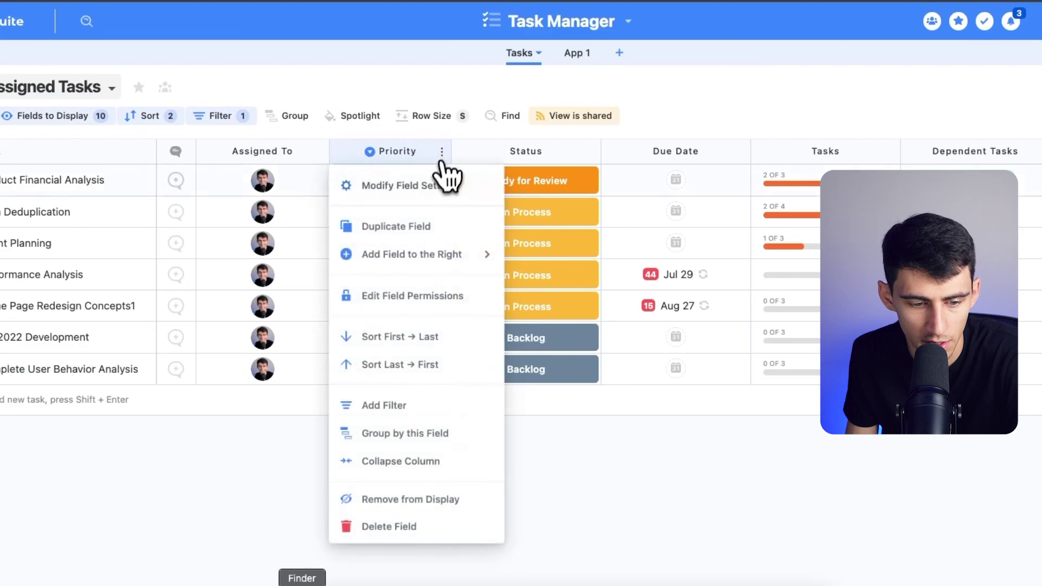
left_click(434, 186)
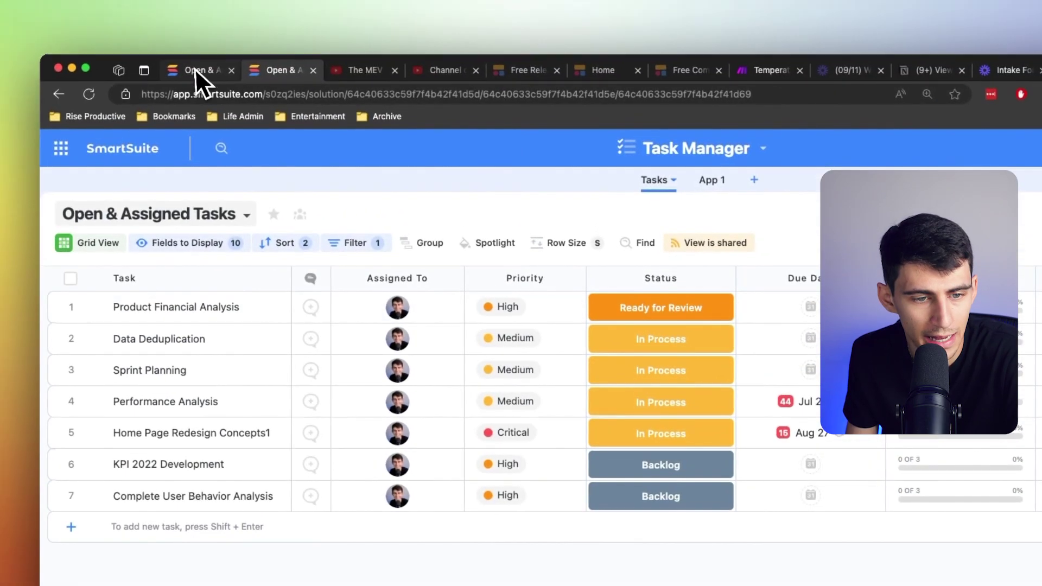
In Task Manager Copy, add 'New Content Task' assigned to the first person, then edit Priority.
left_click(197, 73)
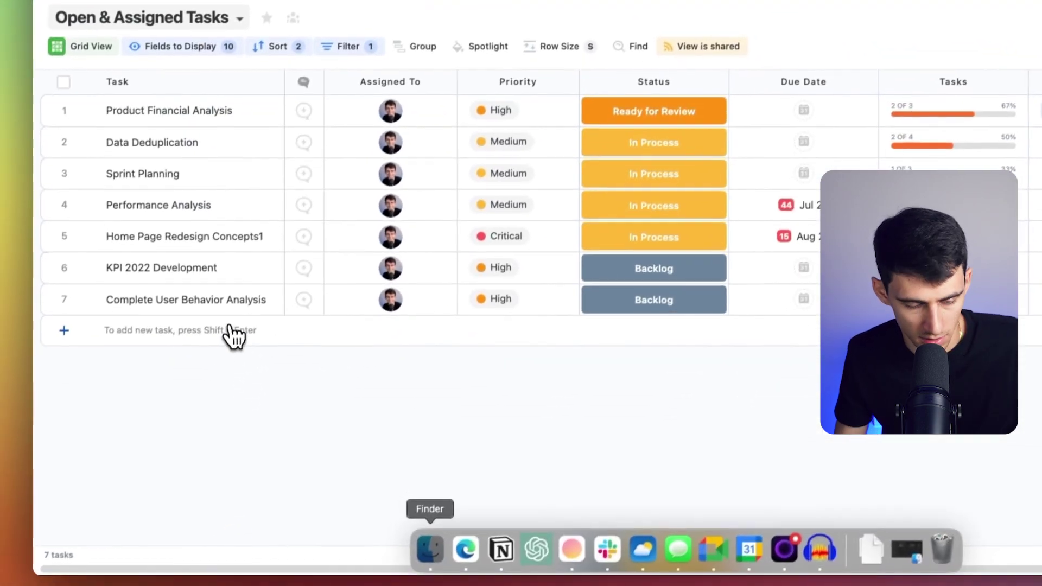
left_click(206, 491)
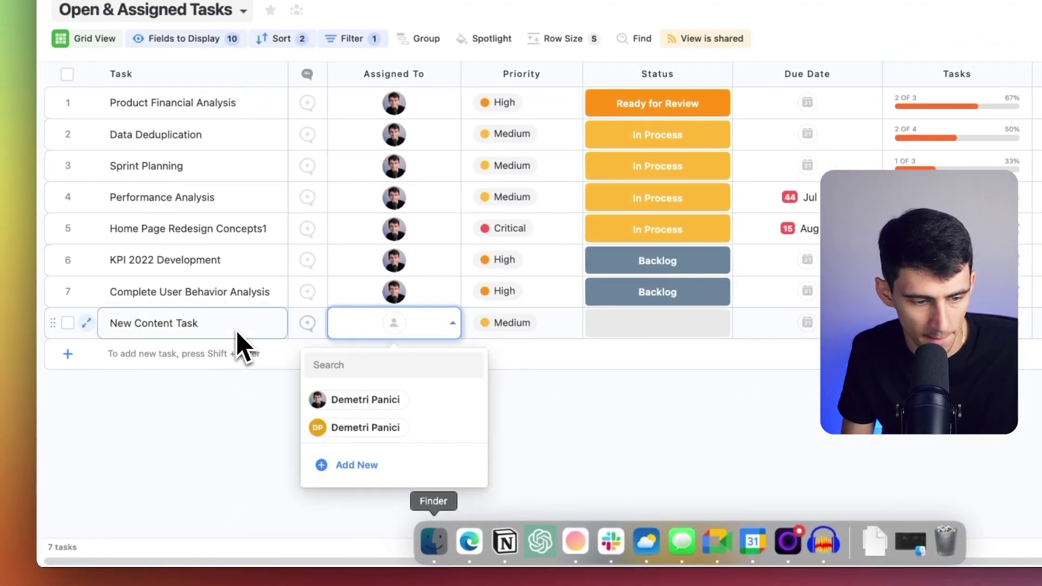
key("Return")
left_click(505, 326)
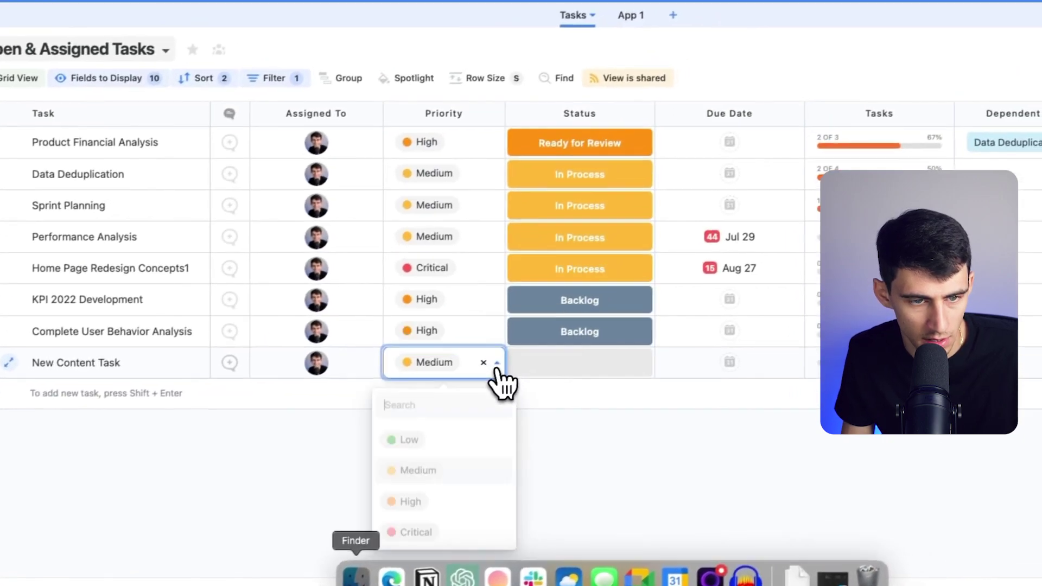
left_click(570, 76)
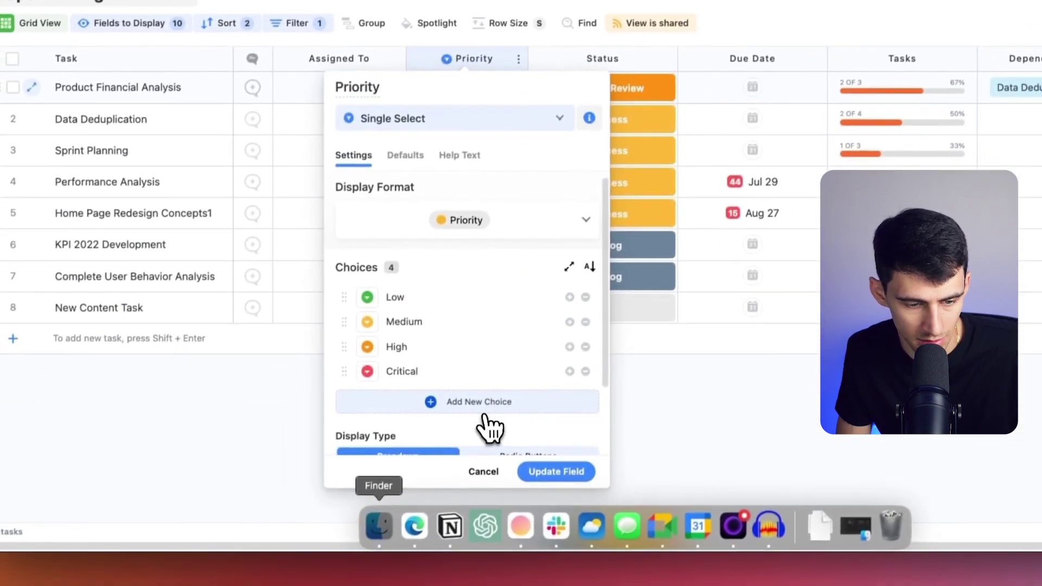
Add a 'Content' choice to the Priority field and update the field.
left_click(450, 497)
type("Content")
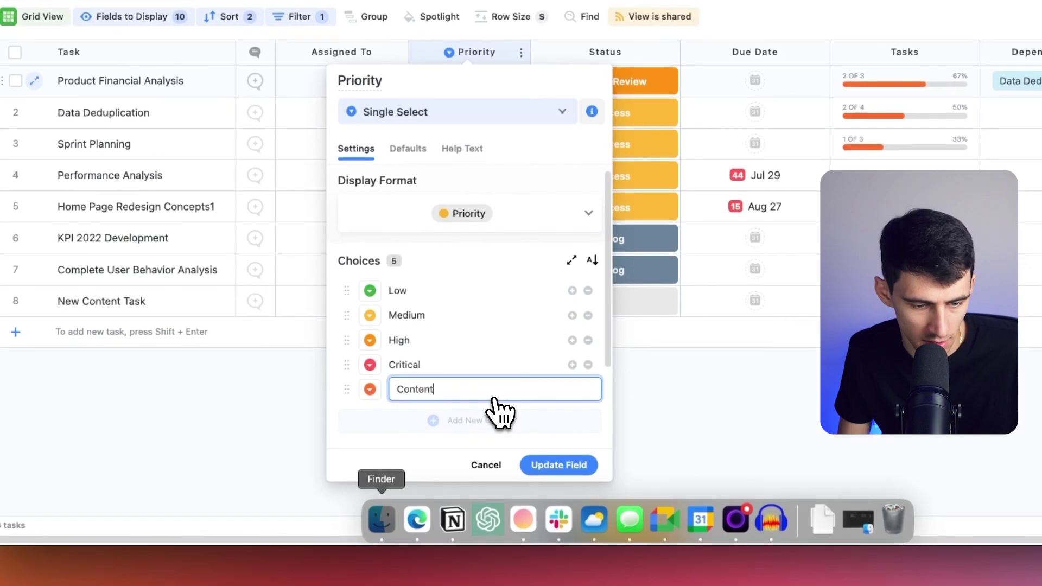
scroll(497, 401, "down", 3)
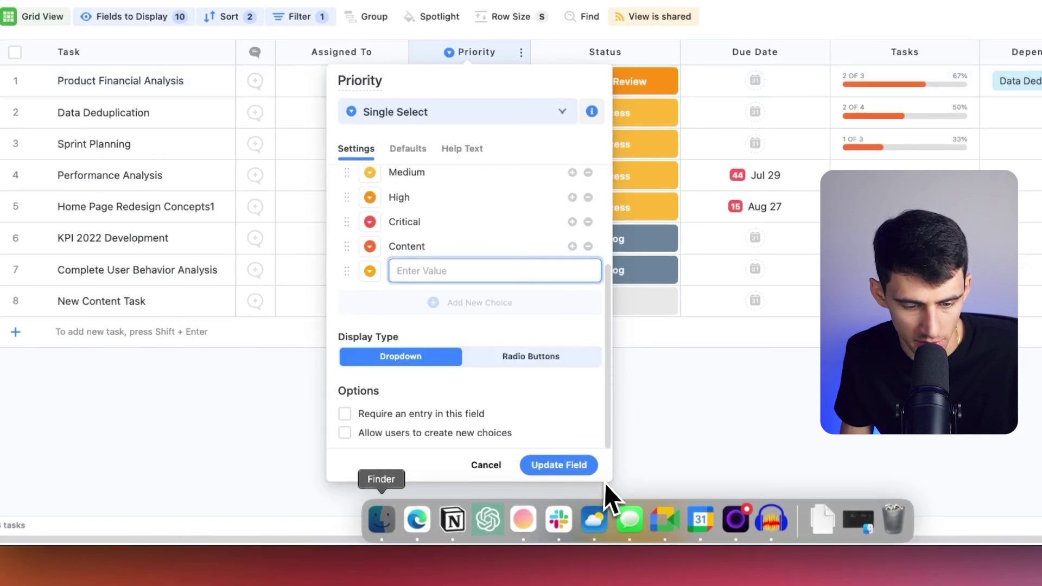
left_click(592, 467)
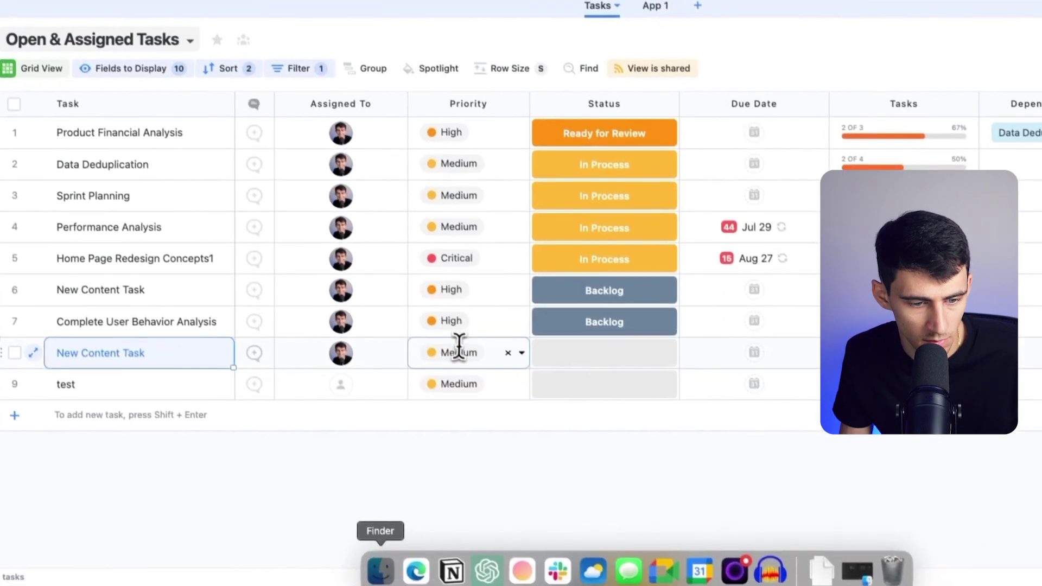
Set New Content Task to Content, then duplicate Product Financial Analysis, Data Deduplication and Sprint Planning.
left_click(511, 333)
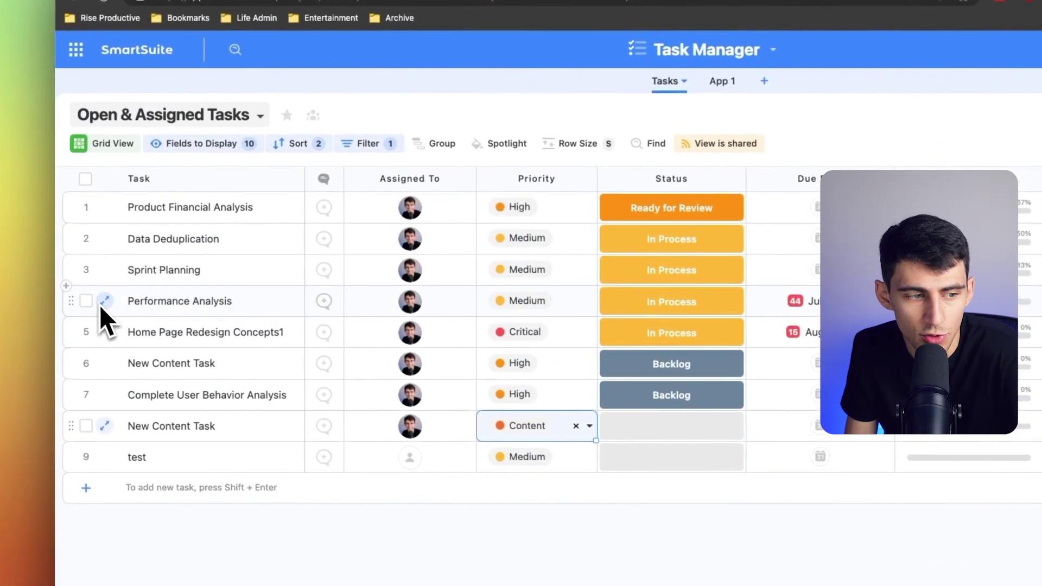
left_click(86, 270)
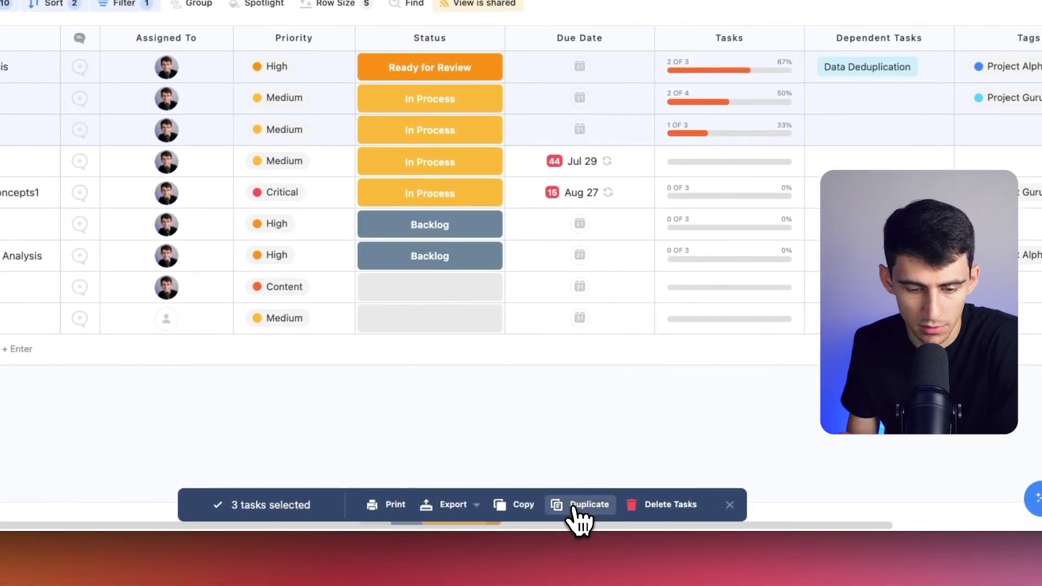
left_click(576, 506)
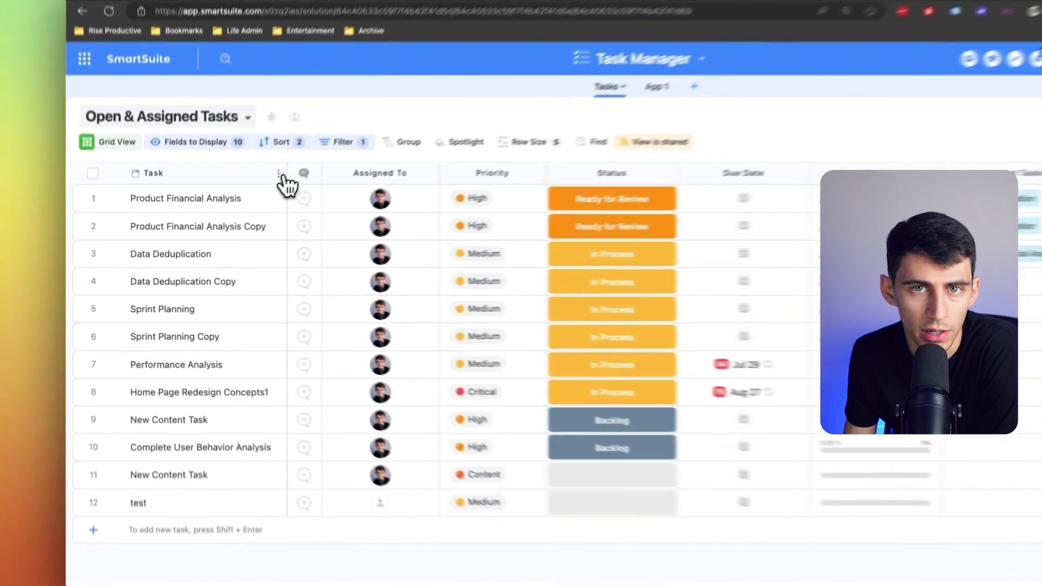
left_click(247, 204)
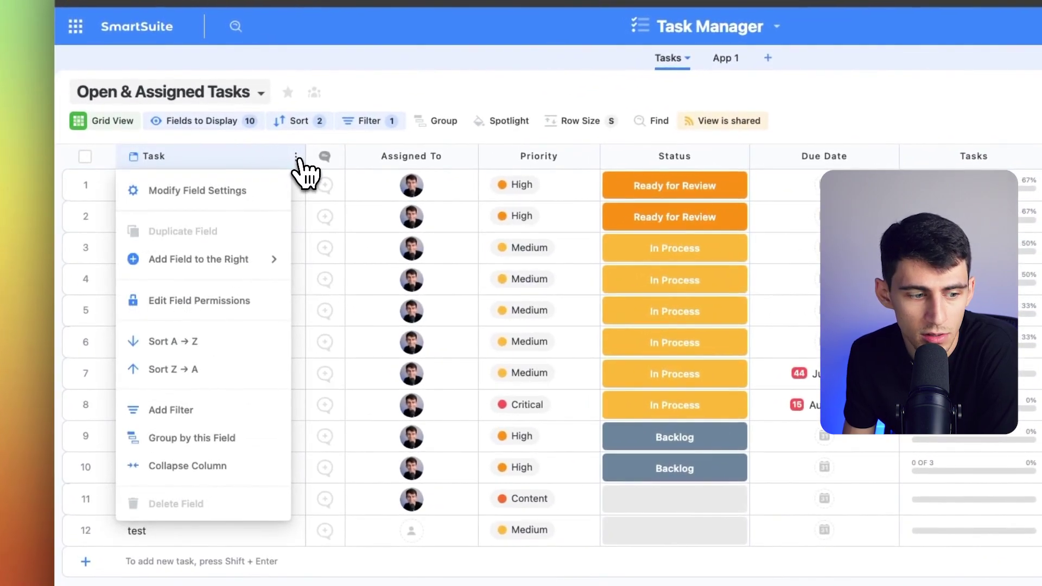
left_click(210, 190)
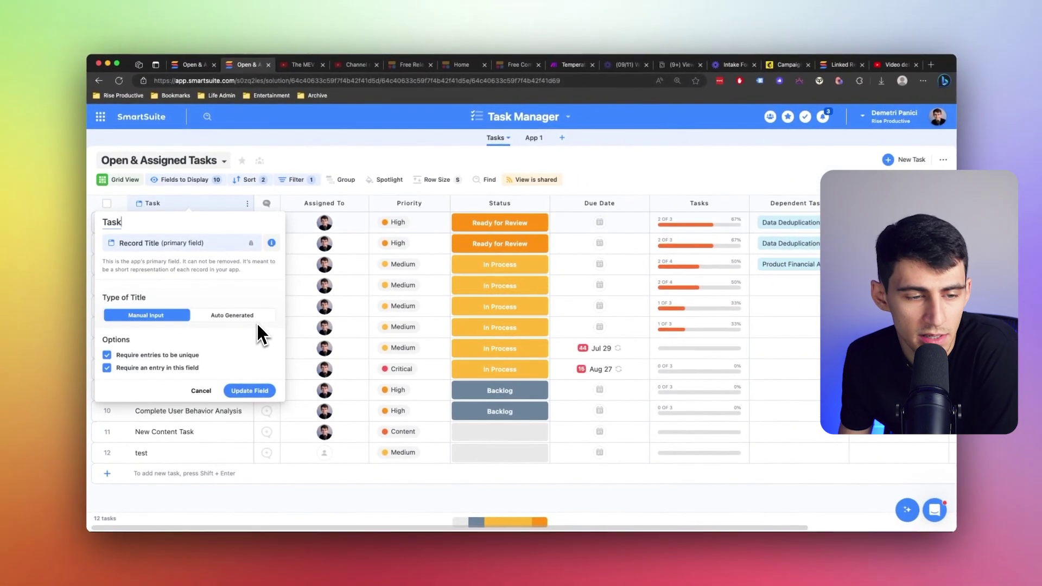
key("Escape")
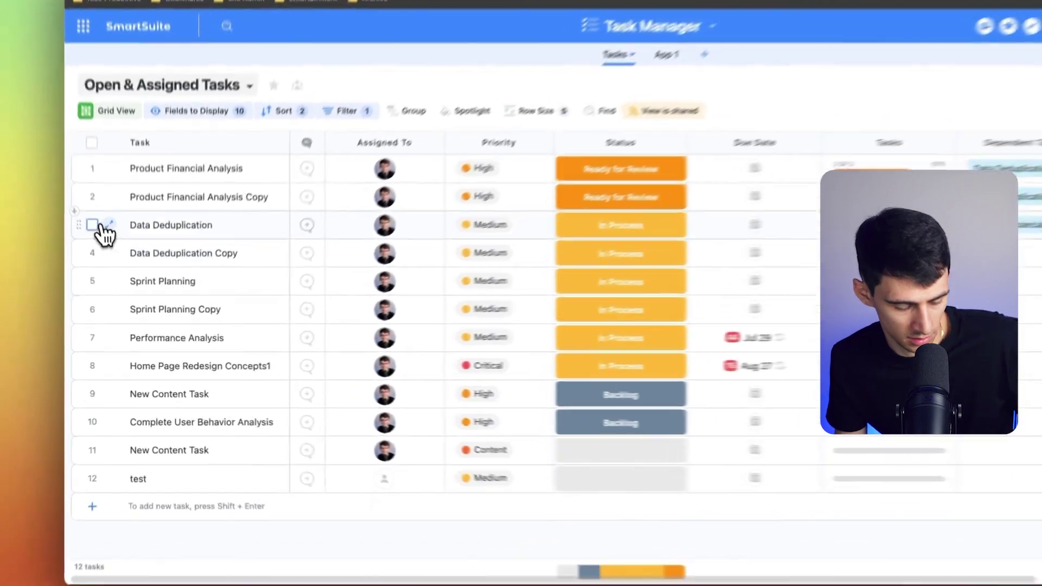
Copy the Data Deduplication task row with Cmd+C and open a new browser tab.
left_click(107, 264)
key("super+c")
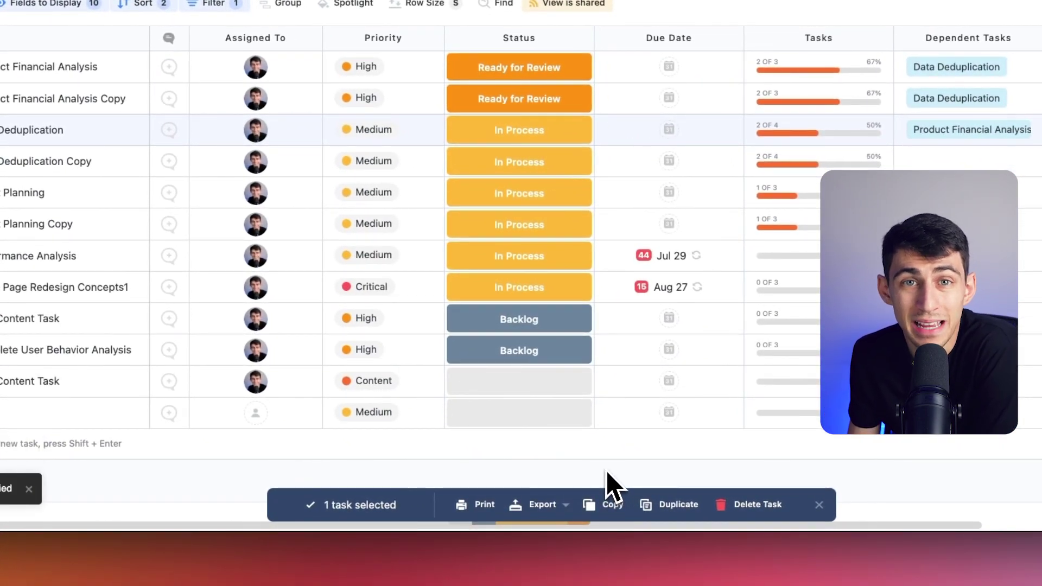
mouse_move(538, 326)
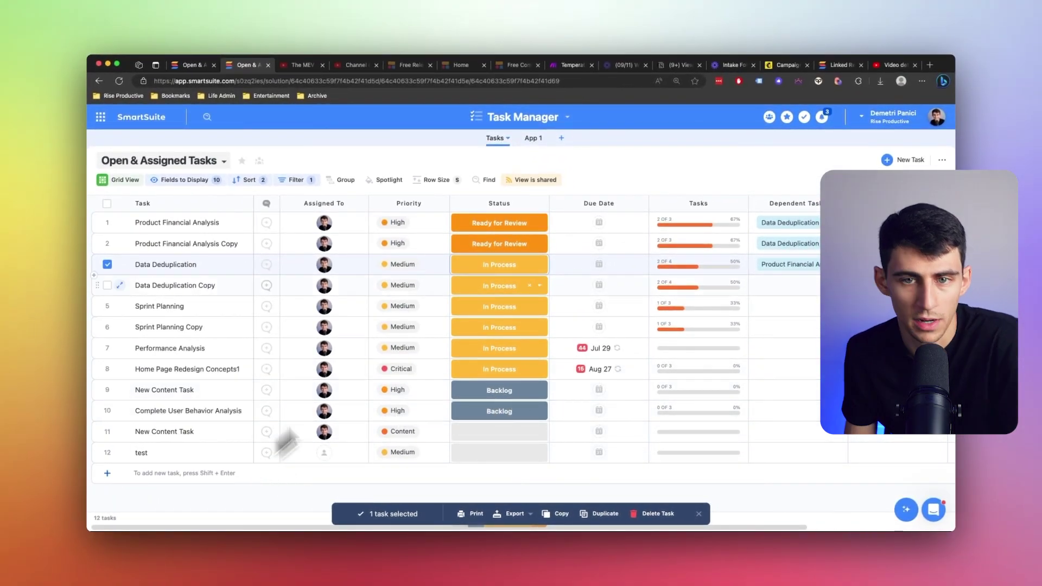
key("super+t")
Start a blank Google Sheets spreadsheet and paste the Data Deduplication row into A1.
type("sheets.")
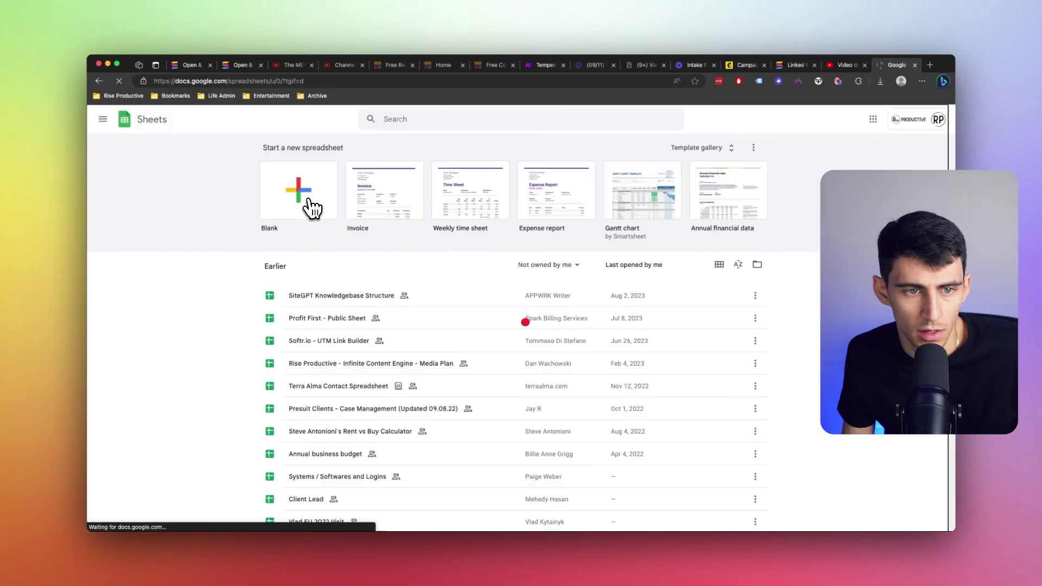
left_click(306, 201)
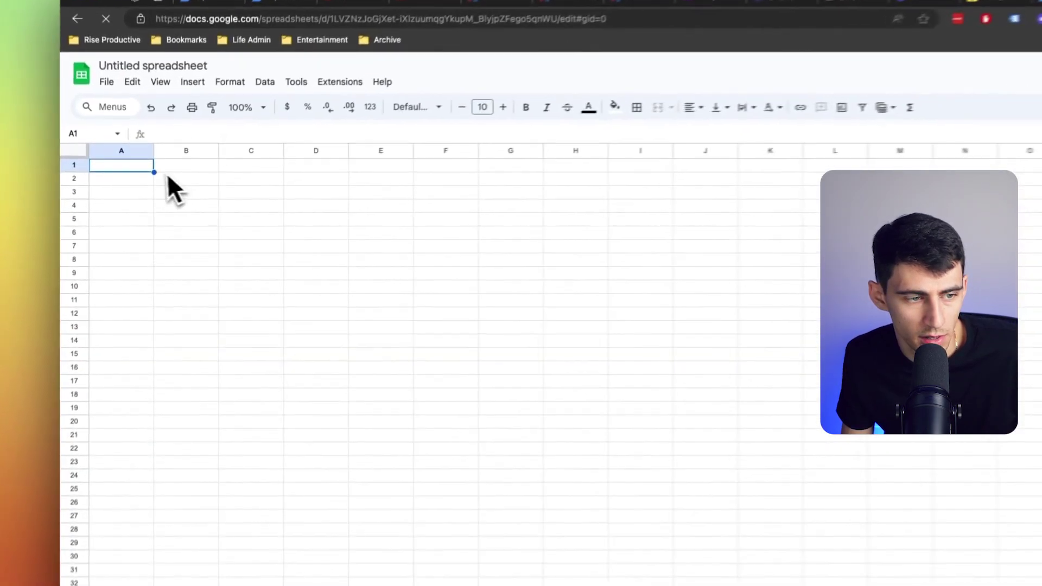
key("super+v")
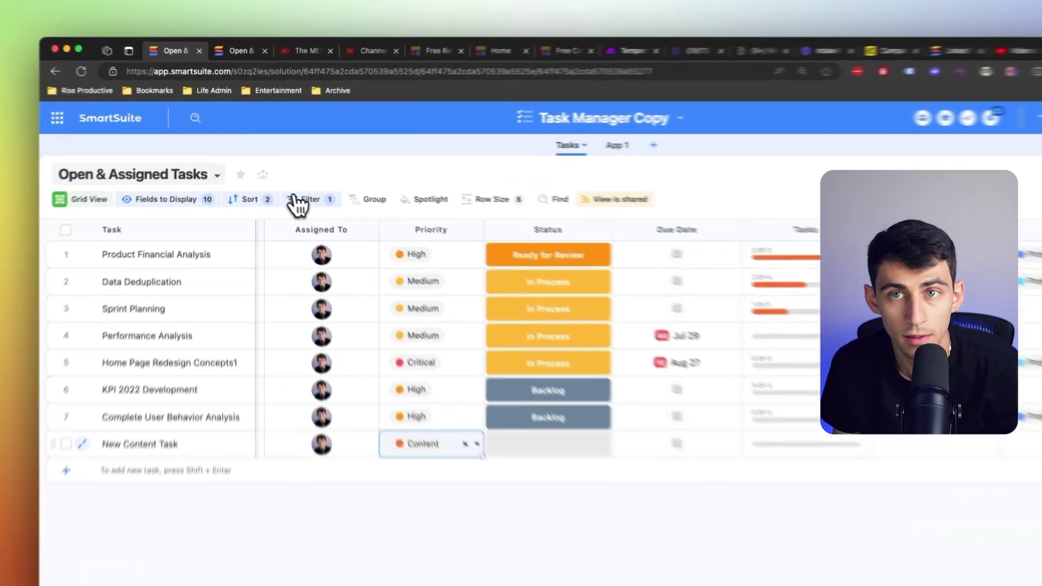
In the view filter, add two nested groups under Status, with a condition in the first.
left_click(298, 180)
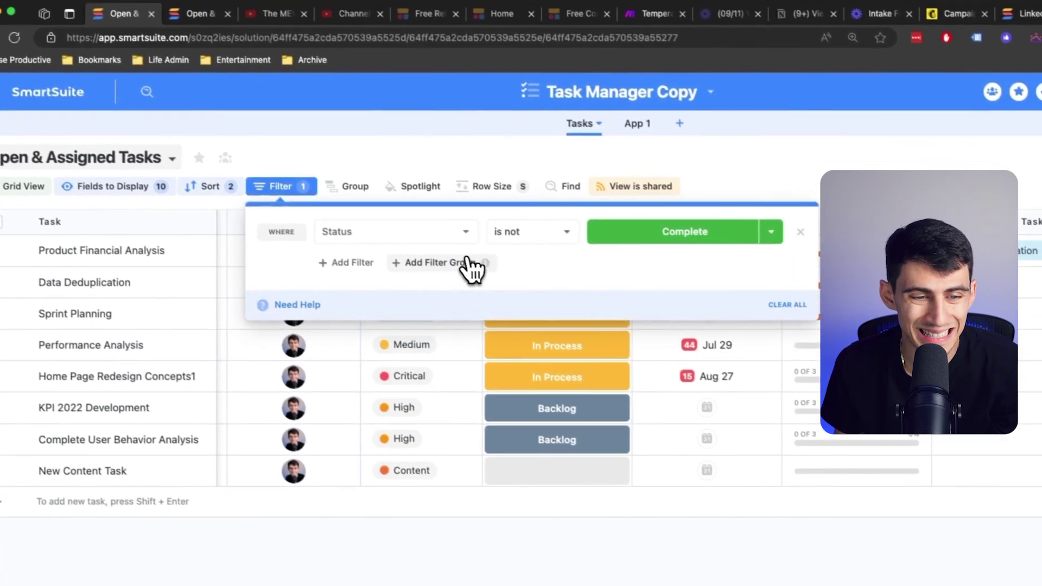
left_click(502, 290)
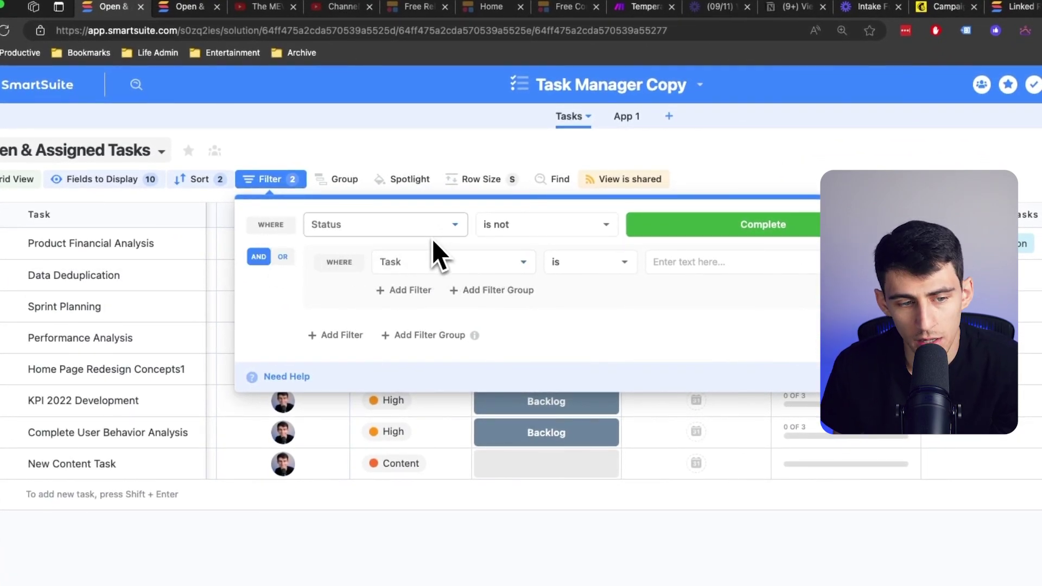
left_click(425, 332)
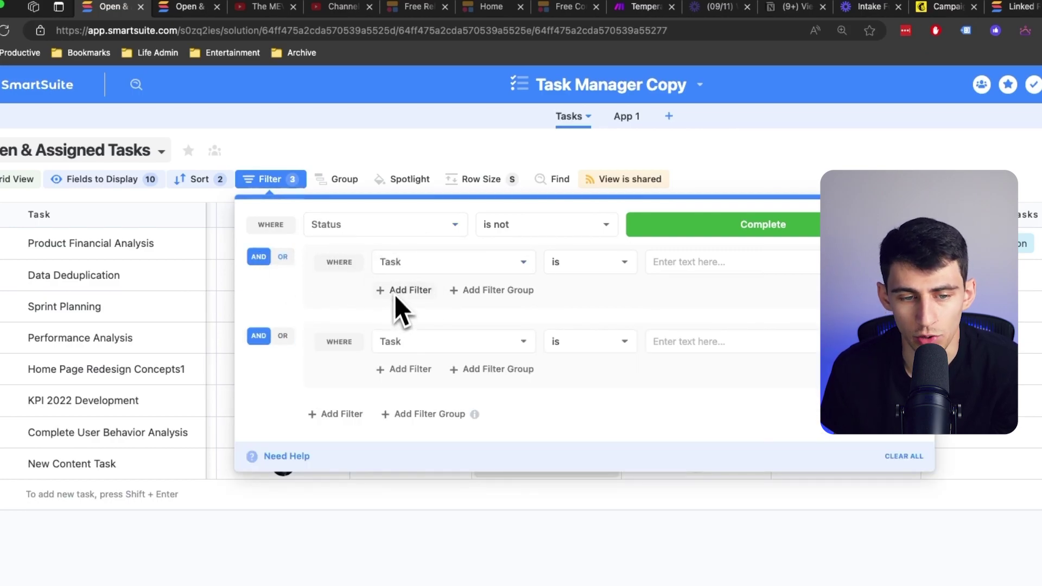
left_click(713, 262)
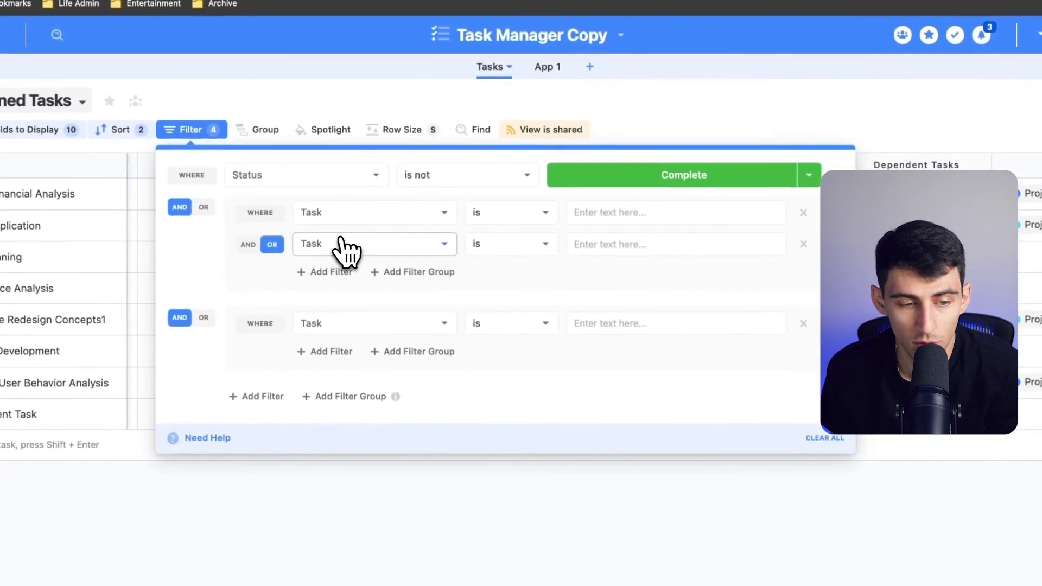
Nest further filter groups with an innermost condition, then open The Idea Exchange blog post.
left_click(425, 272)
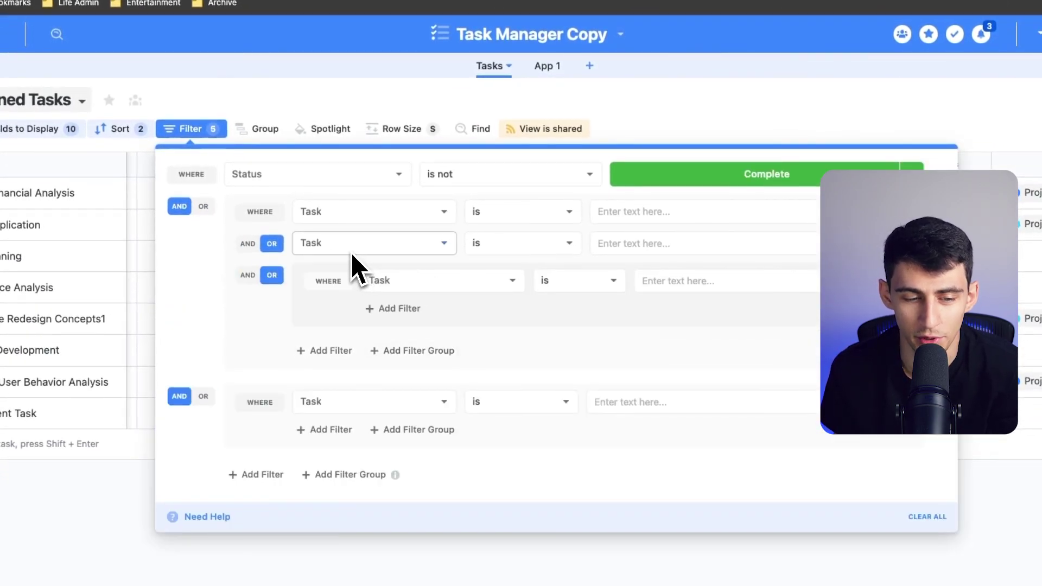
left_click(419, 350)
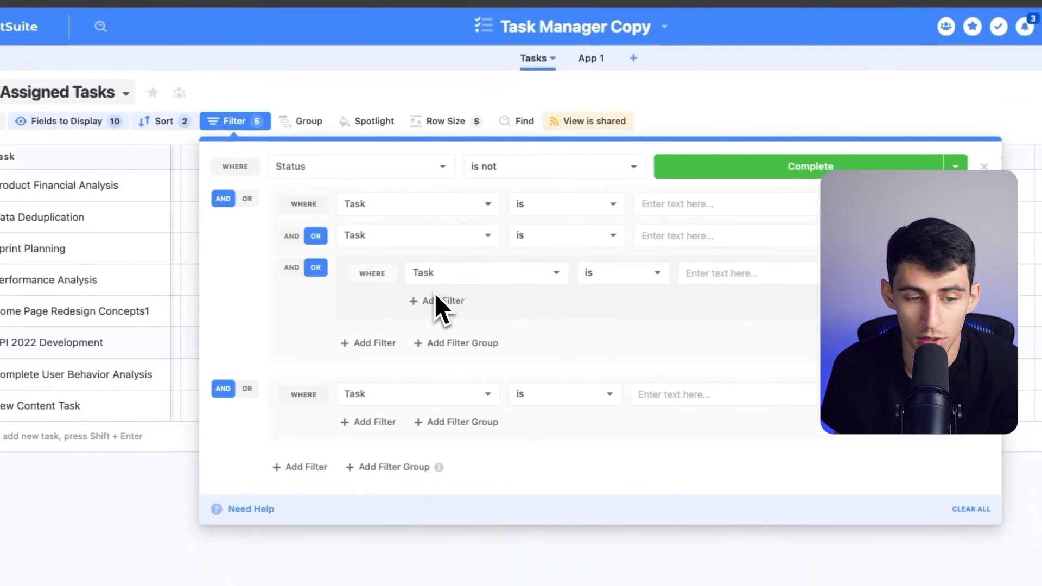
left_click(427, 302)
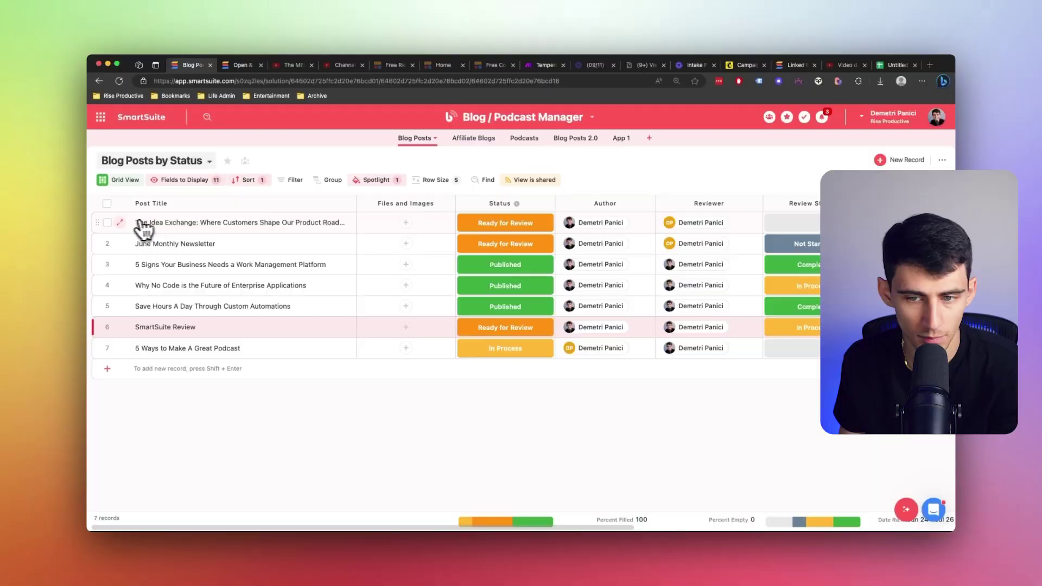
left_click(121, 228)
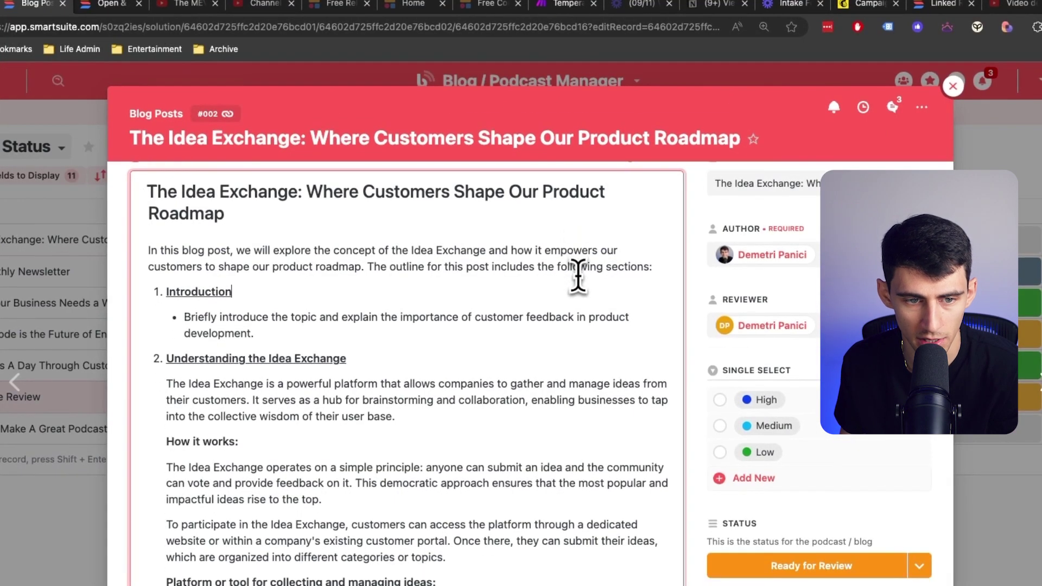